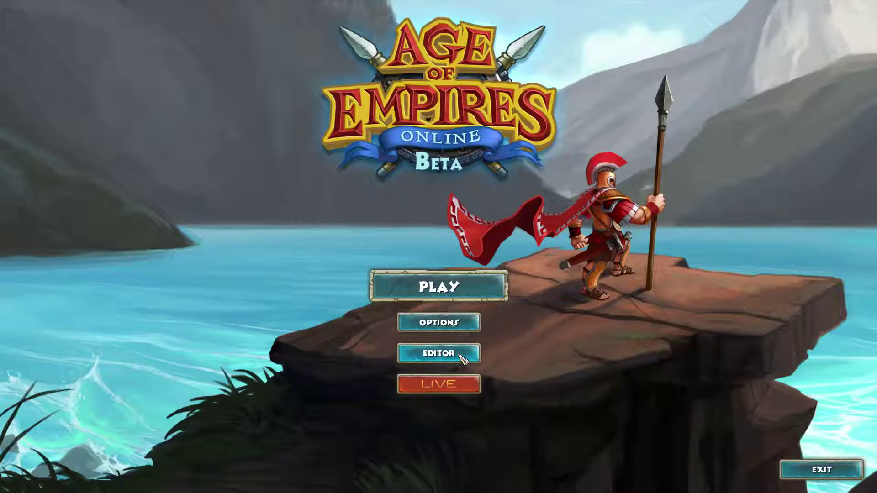
Open the scenario editor and paint treeless forest ground over the map's centre with zero density, medium clumpiness and low underbrush.
left_click(459, 354)
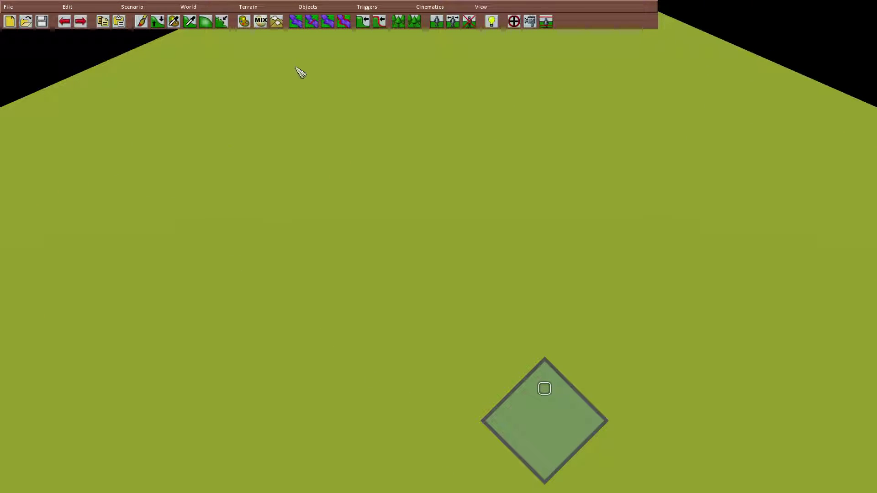
left_click(416, 25)
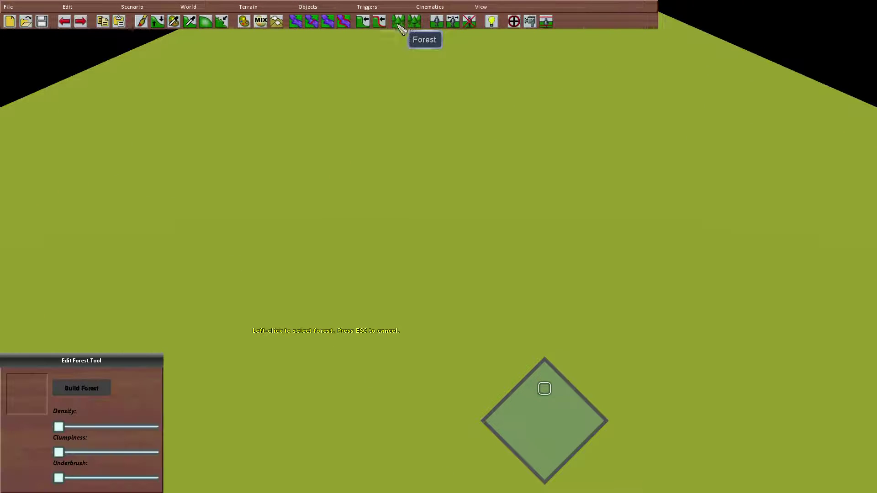
left_click(400, 28)
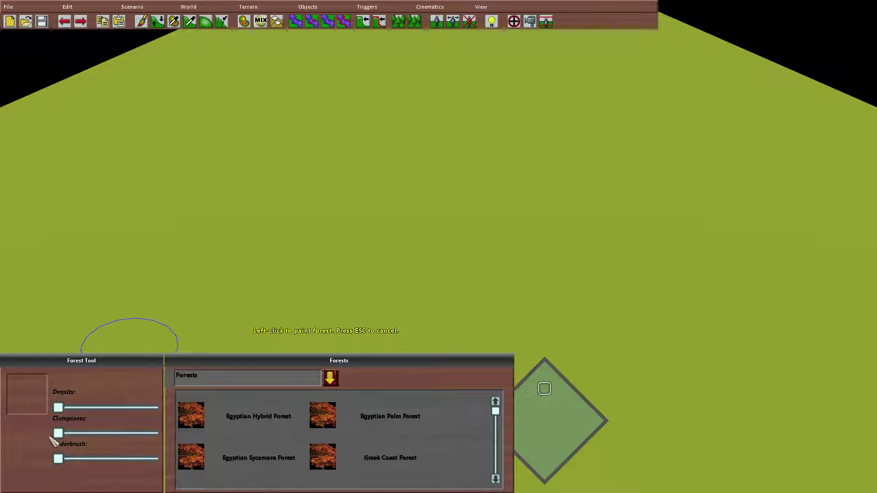
left_click_drag(58, 433, 119, 437)
left_click_drag(64, 462, 71, 462)
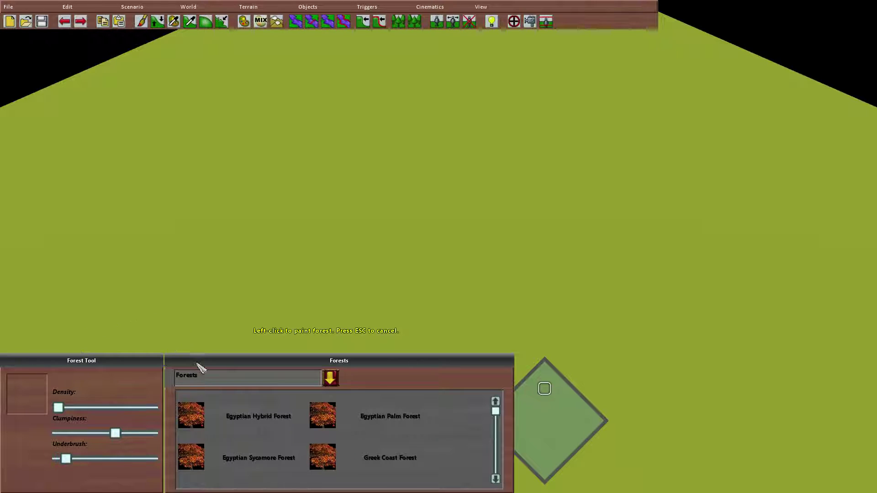
mouse_move(255, 178)
left_mouse_down()
mouse_move(360, 196)
mouse_move(644, 340)
mouse_move(420, 148)
mouse_move(155, 265)
mouse_move(476, 397)
mouse_move(622, 375)
mouse_move(827, 360)
mouse_move(730, 488)
mouse_move(315, 301)
mouse_move(296, 160)
mouse_move(184, 222)
left_mouse_up()
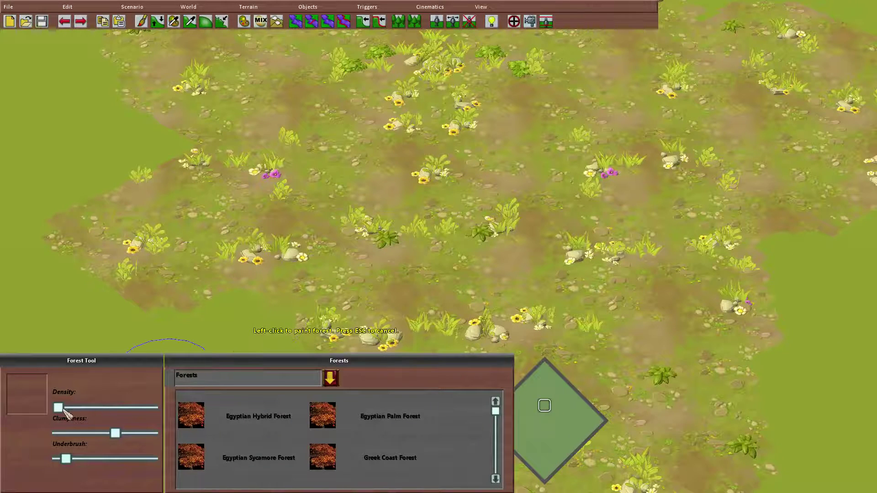
Paint pine trees over the forest ground, first at about one-third density and the rest around the clearing at a lower density.
left_click_drag(58, 407, 93, 408)
left_click(522, 144)
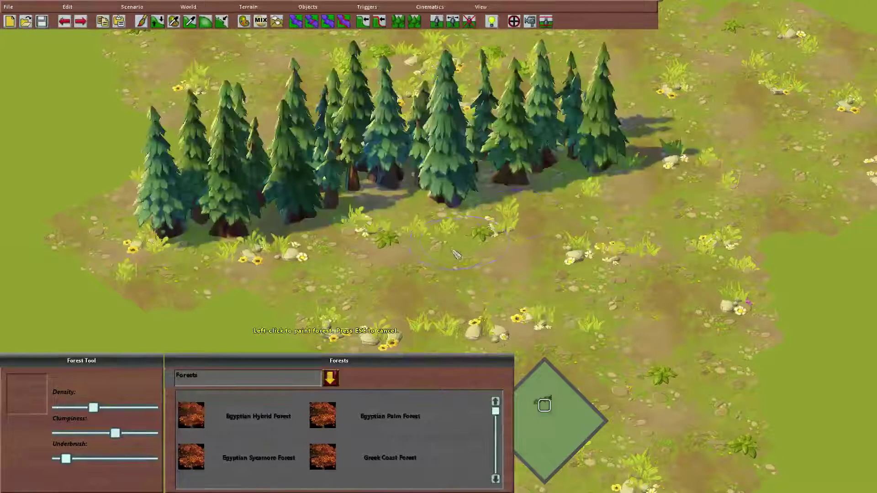
left_click_drag(93, 407, 74, 407)
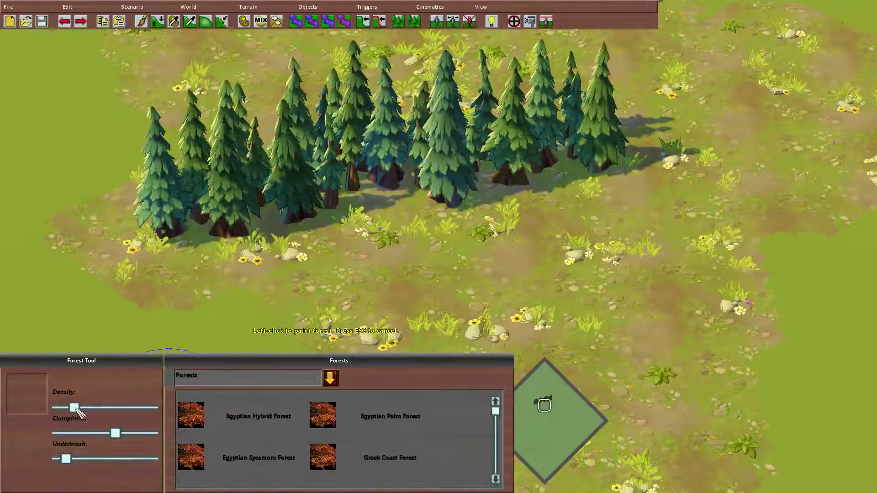
left_click(363, 310)
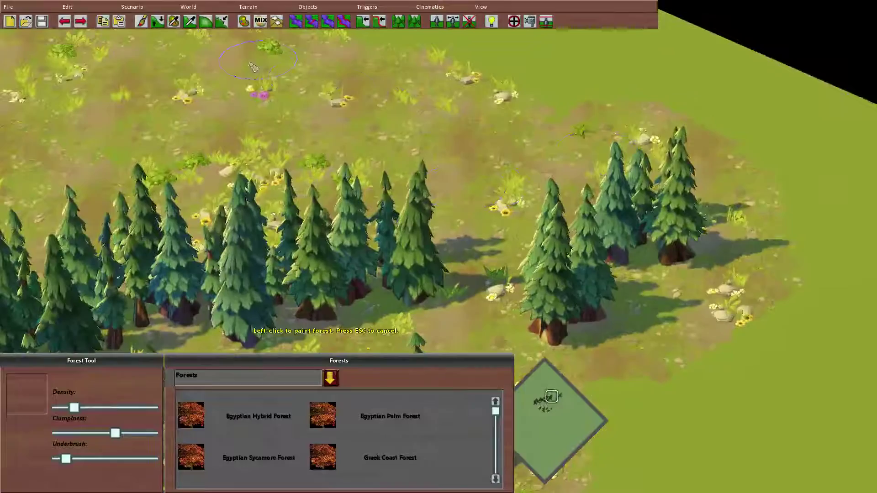
left_click_drag(250, 64, 146, 55)
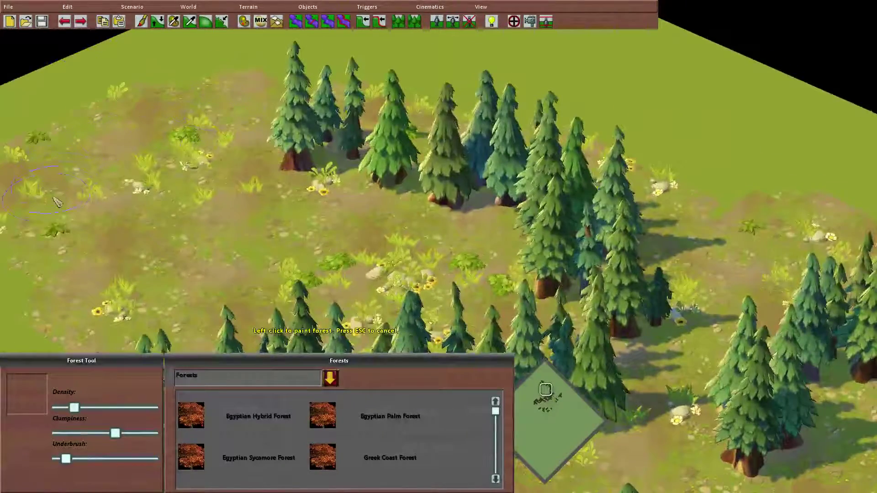
left_click_drag(53, 198, 34, 210)
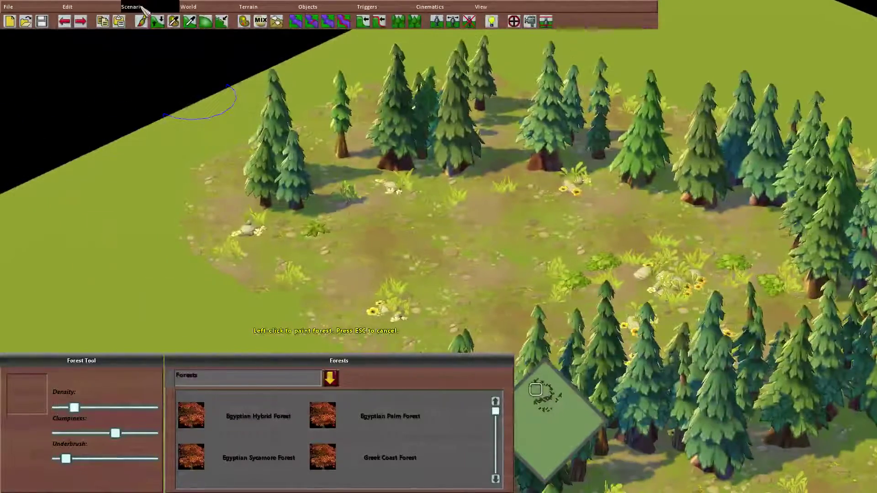
Filter the placeable objects by "hy" and choose Greek Hypaspist for placement as Player 1.
left_click(139, 8)
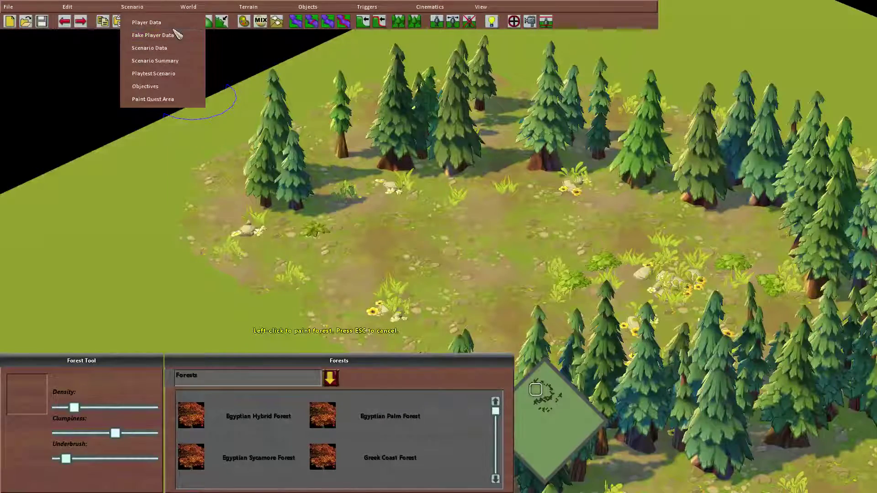
mouse_move(324, 7)
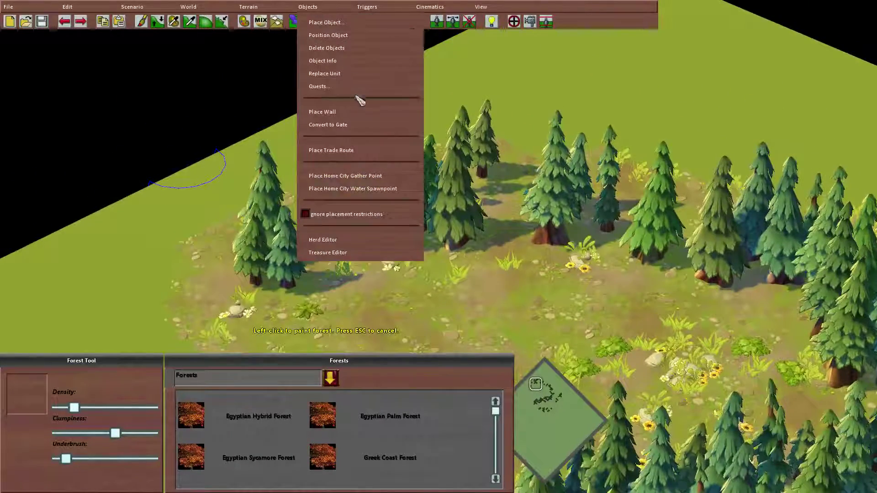
left_click(341, 22)
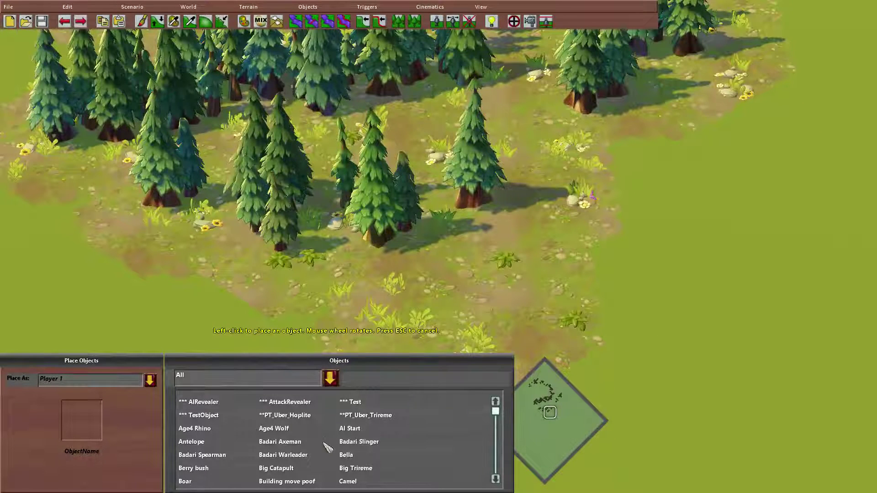
scroll(340, 443, "down", 3)
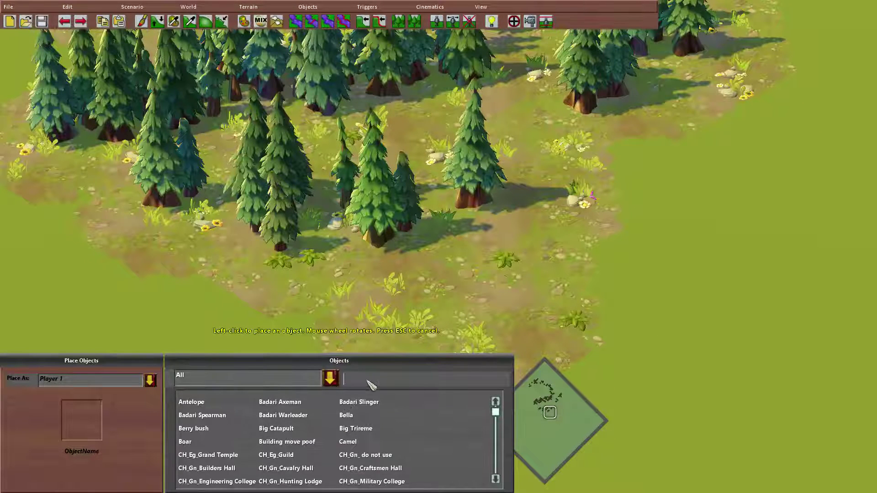
type("hy")
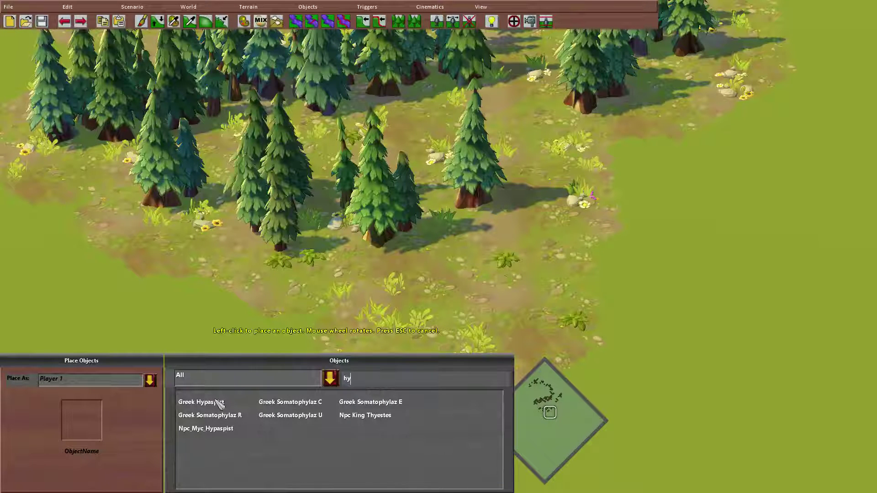
left_click(218, 404)
Place a large group of Greek Hypaspist units for Player 1 around the trees and clearing at the forest's southern end.
left_click(495, 281)
left_click(539, 256)
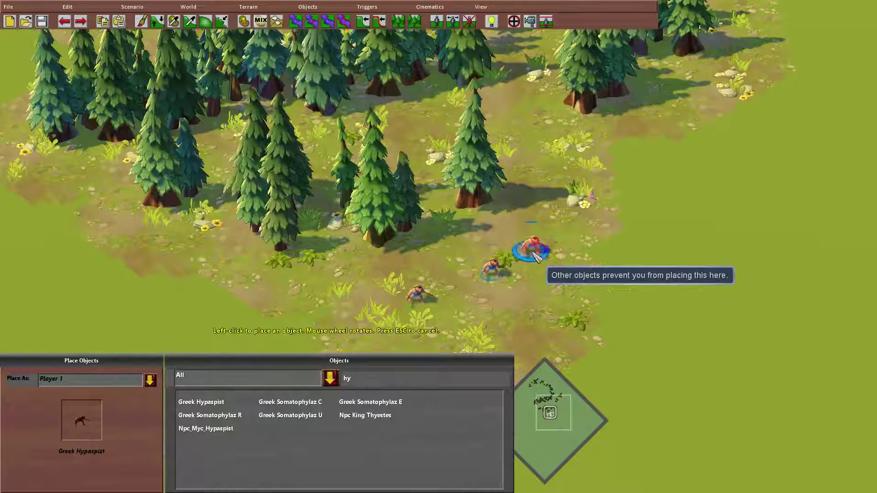
left_click(553, 302)
left_click(481, 336)
left_click(429, 241)
left_click(544, 222)
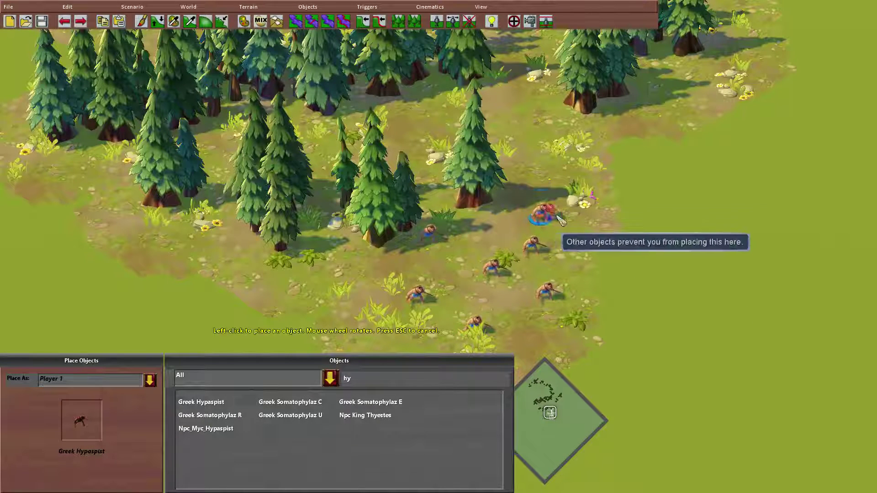
left_click(581, 193)
left_click(565, 164)
left_click(526, 137)
left_click(455, 116)
left_click(364, 136)
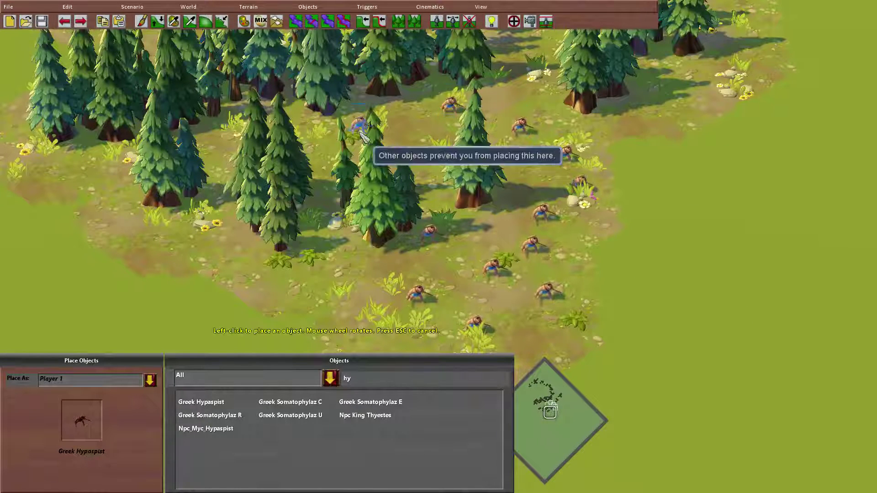
left_click(310, 148)
left_click(432, 160)
left_click(432, 173)
left_click(433, 136)
left_click(435, 126)
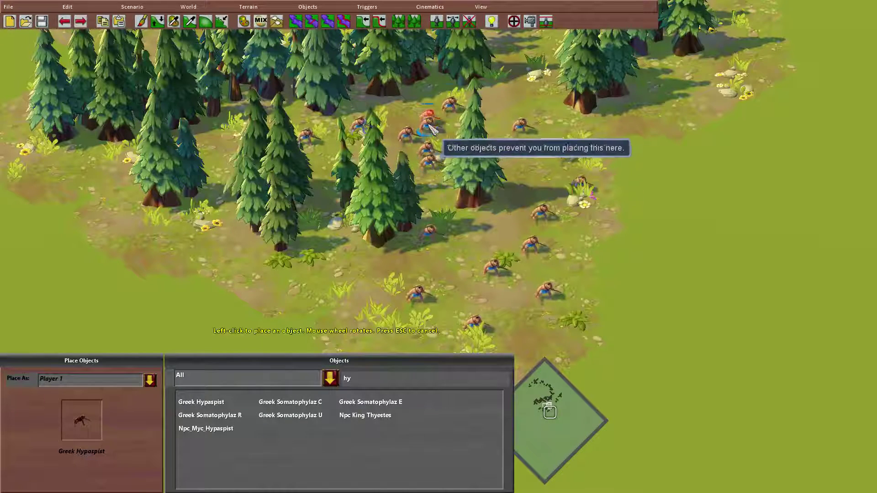
left_click(463, 120)
left_click(498, 113)
left_click(522, 121)
left_click(539, 163)
left_click(548, 189)
left_click(540, 205)
left_click(533, 213)
left_click(502, 242)
left_click(481, 256)
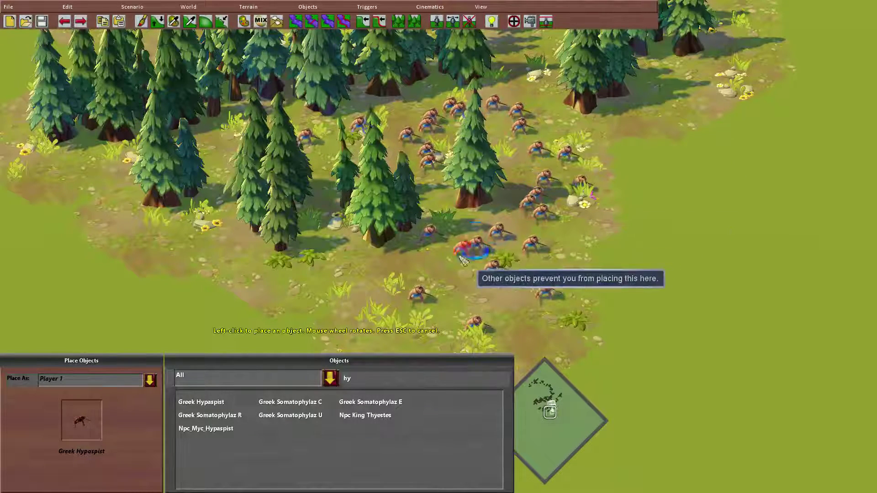
left_click(456, 259)
left_click(425, 263)
left_click(382, 286)
left_click(345, 323)
left_click(457, 332)
left_click(542, 328)
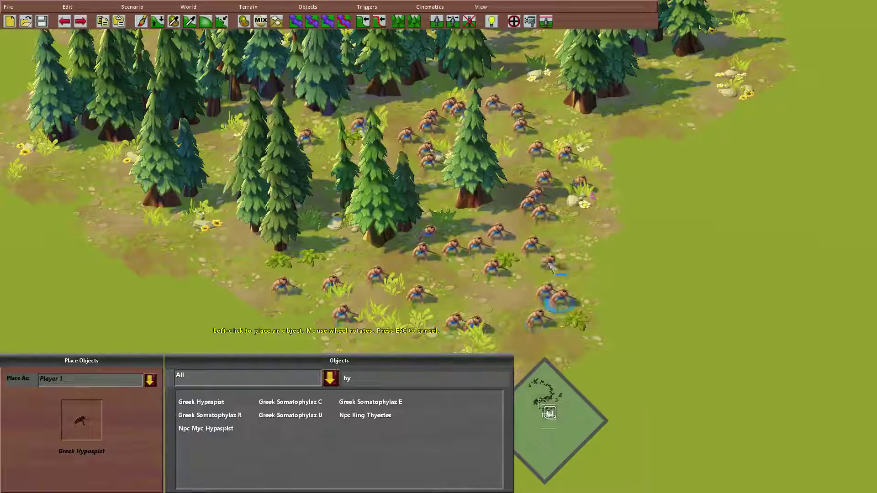
left_click(565, 247)
left_click(554, 262)
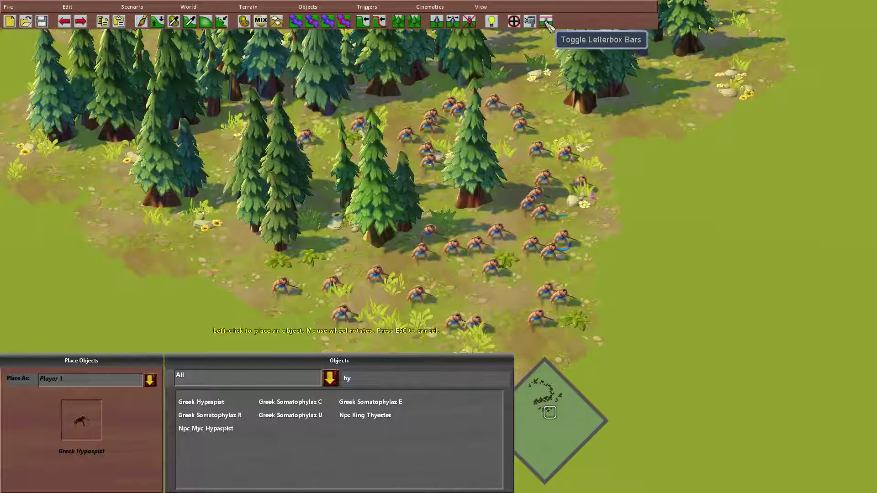
Dig a wide river curving around the eastern, southern and western sides of the forest with the Water tool's Default action.
left_click(343, 21)
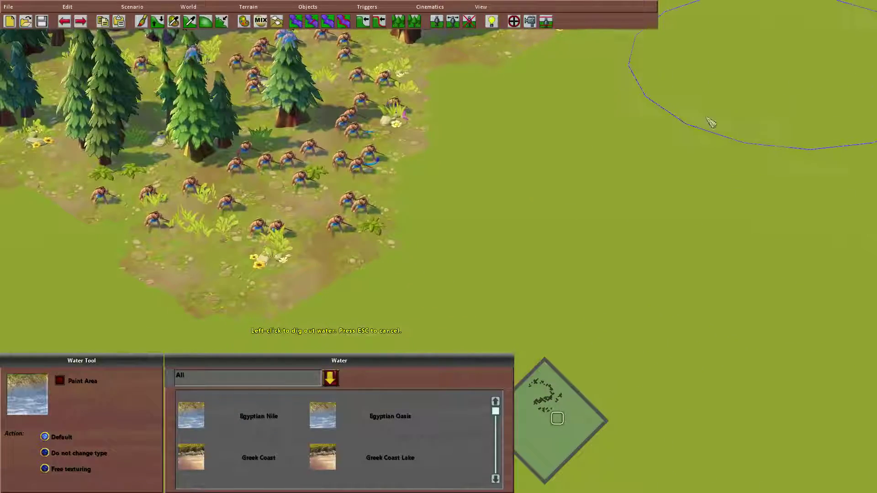
mouse_move(781, 84)
left_mouse_down()
mouse_move(632, 213)
mouse_move(641, 397)
mouse_move(630, 301)
mouse_move(203, 338)
mouse_move(6, 305)
left_mouse_up()
mouse_move(250, 322)
left_mouse_down()
mouse_move(4, 192)
mouse_move(246, 41)
mouse_move(5, 183)
left_mouse_up()
left_click_drag(142, 187, 147, 105)
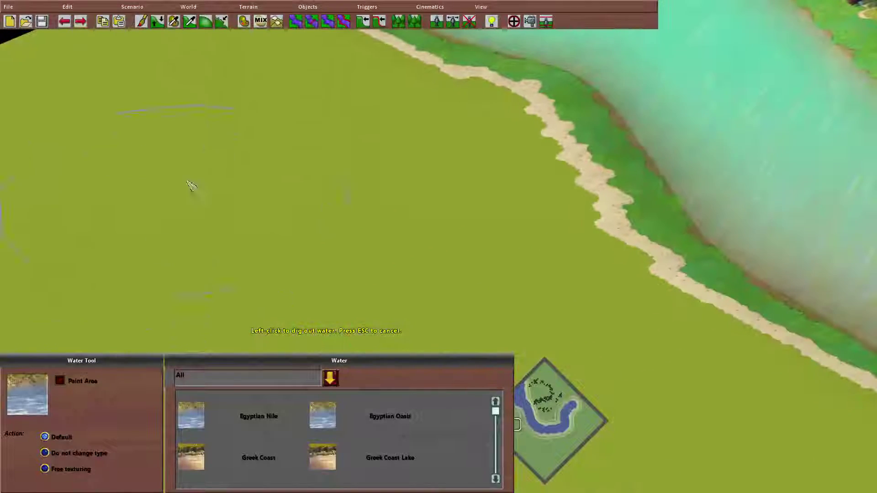
mouse_move(205, 146)
left_mouse_down()
mouse_move(295, 170)
mouse_move(481, 180)
mouse_move(224, 2)
mouse_move(94, 186)
mouse_move(440, 186)
mouse_move(705, 259)
mouse_move(679, 162)
mouse_move(172, 239)
mouse_move(204, 88)
mouse_move(404, 254)
left_mouse_up()
key("Right")
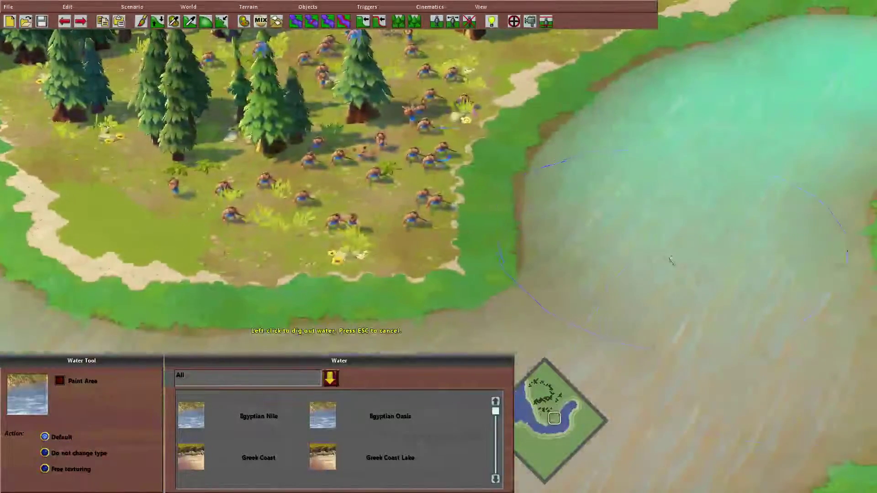
Playtest the scenario as player 1 at Sandbox difficulty.
mouse_move(612, 3)
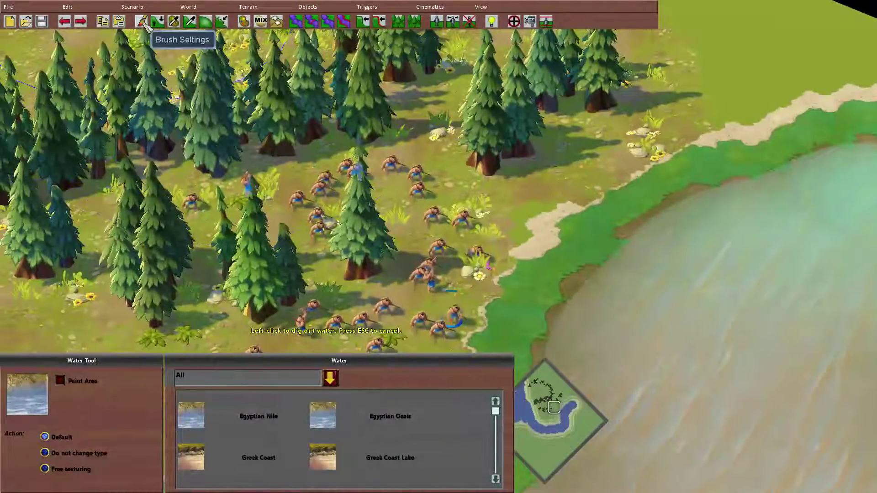
left_click(132, 6)
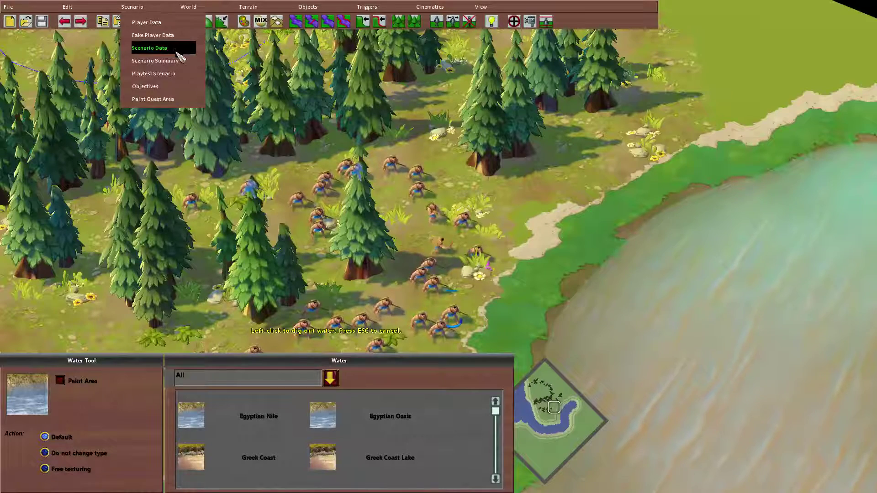
left_click(183, 74)
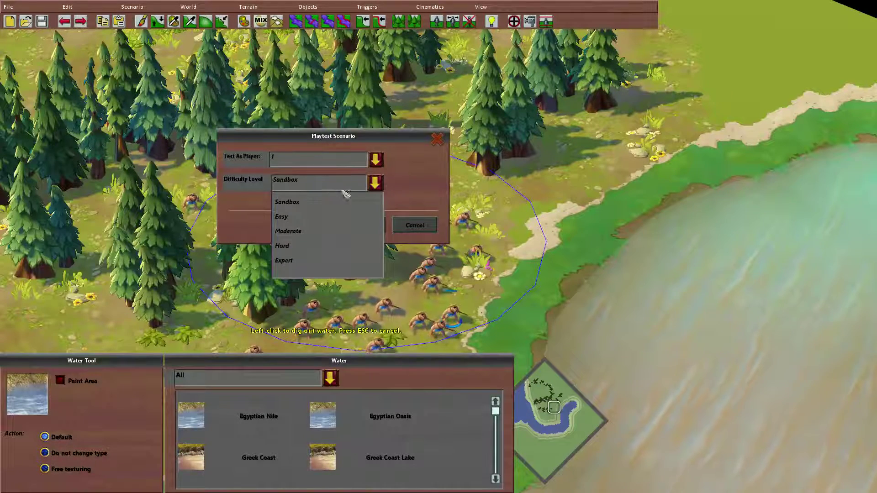
left_click(358, 224)
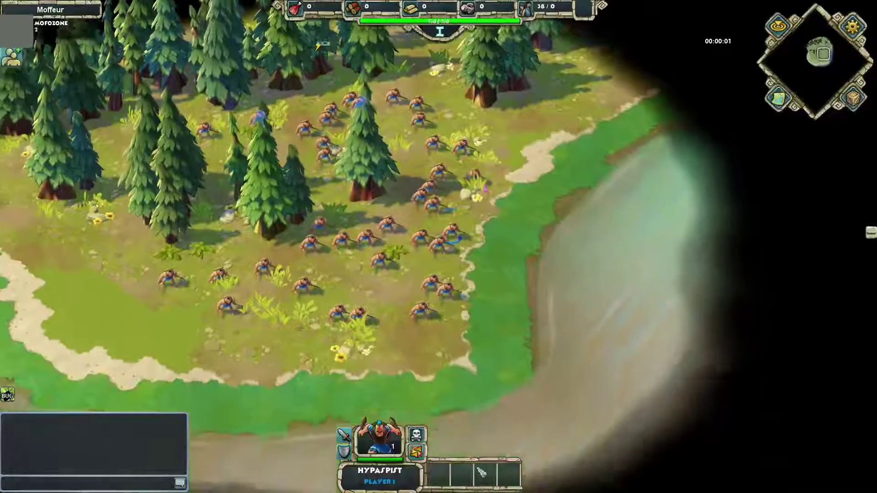
Select the small group of Hypaspists near the southern shore and order them to move around the clearing.
left_click_drag(470, 275, 311, 208)
right_click(356, 338)
right_click(446, 345)
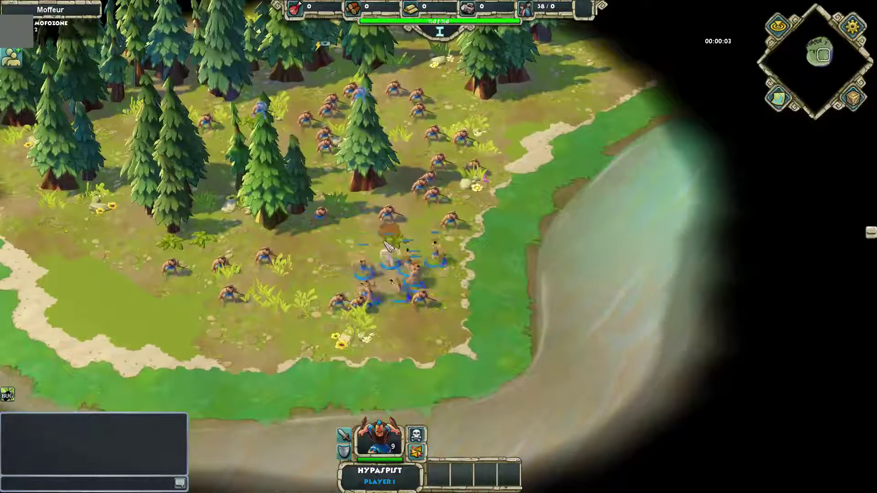
right_click(389, 257)
Select a larger group of Hypaspists across the clearing and move them west, then back east.
left_click_drag(462, 351, 117, 117)
right_click(190, 303)
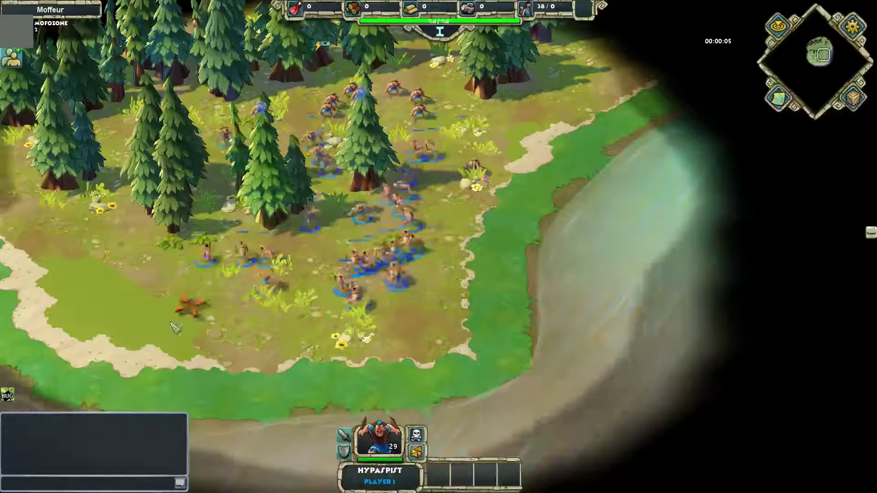
right_click(297, 251)
right_click(451, 285)
Select the entire Hypaspist army and march it north along the shore and westward into the forest.
left_click_drag(599, 325, 255, 60)
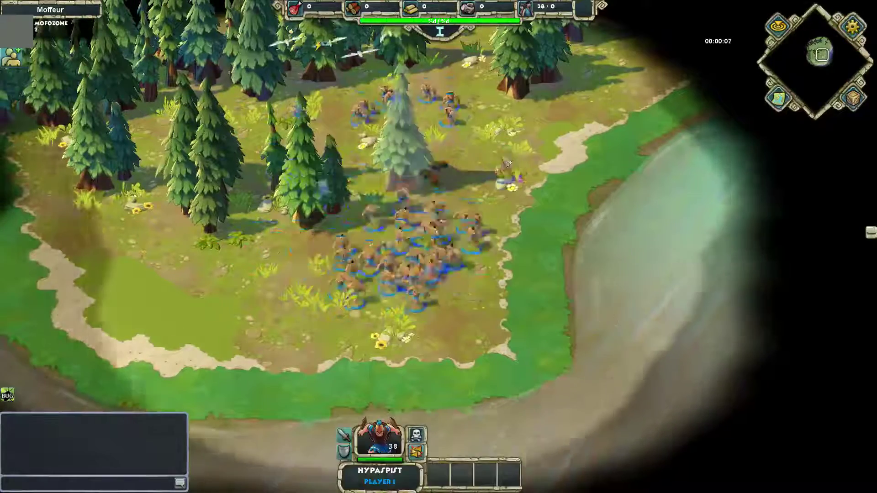
right_click(571, 120)
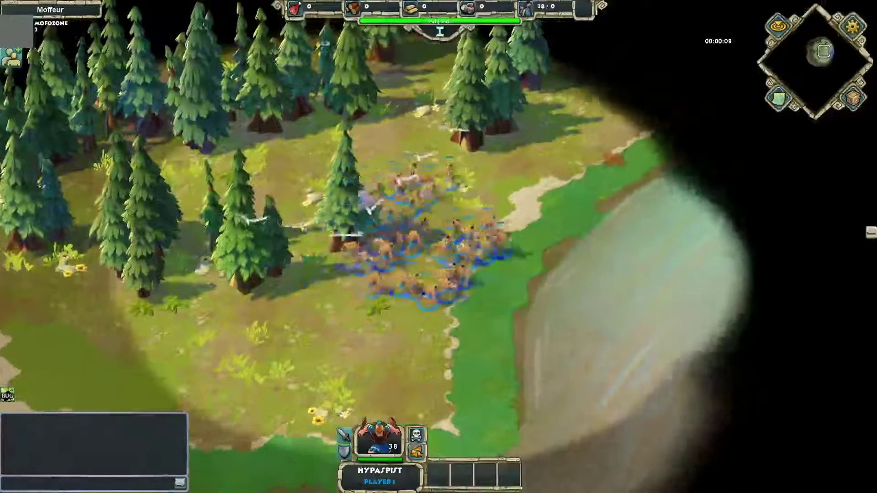
right_click(368, 144)
right_click(270, 208)
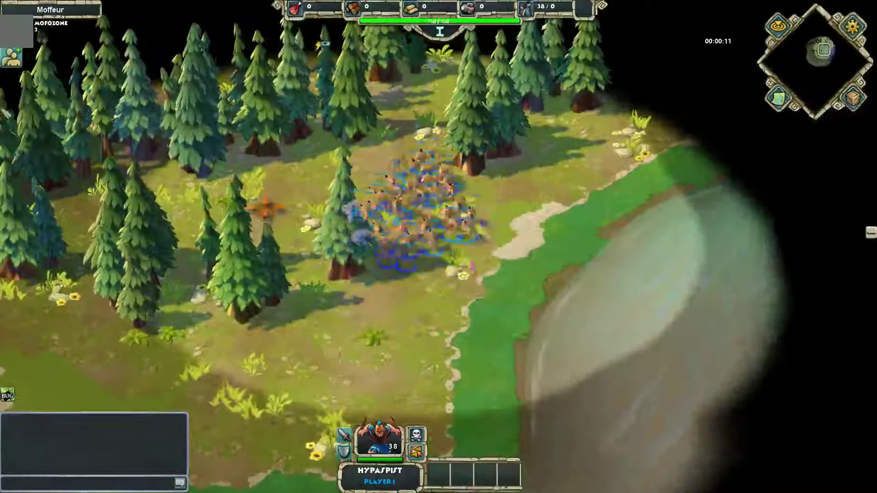
mouse_move(5, 199)
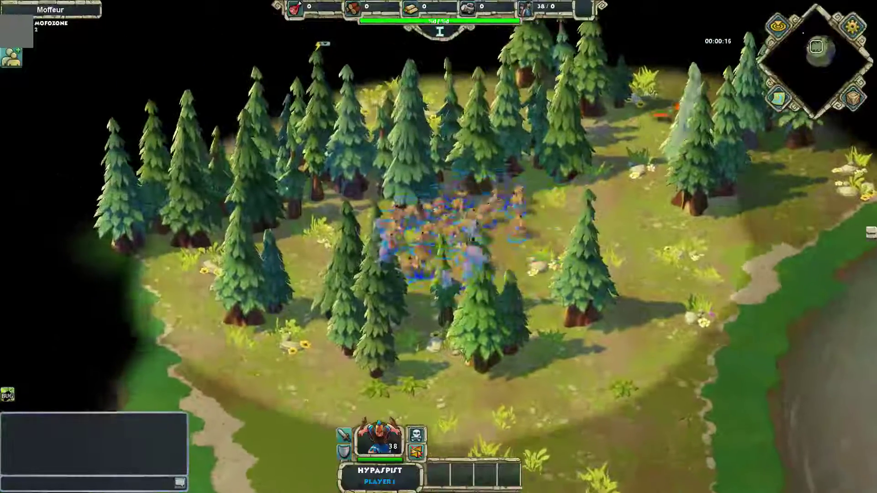
March the Hypaspist army southeast out of the forest and down into the southern clearing beside the river.
mouse_move(864, 17)
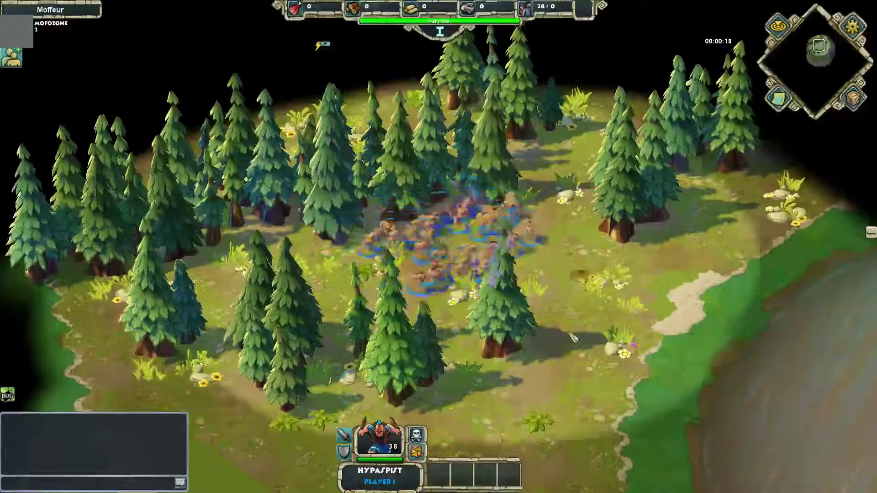
right_click(550, 309)
right_click(560, 319)
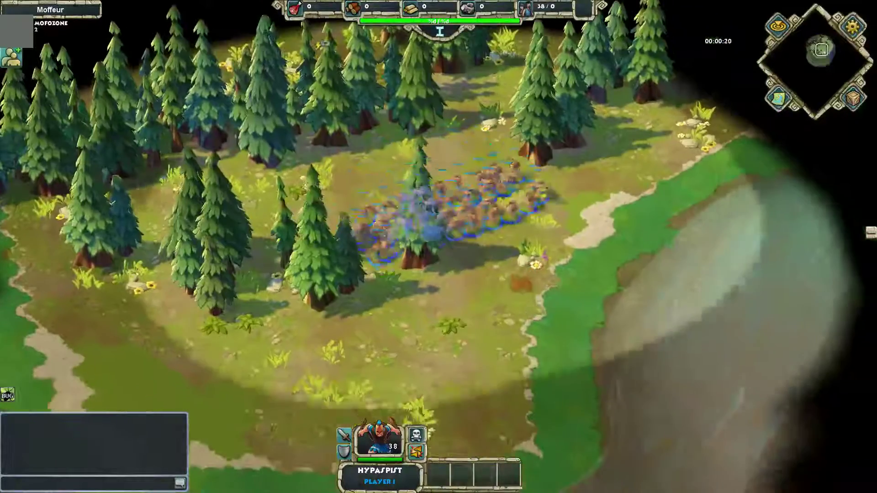
right_click(489, 335)
right_click(453, 346)
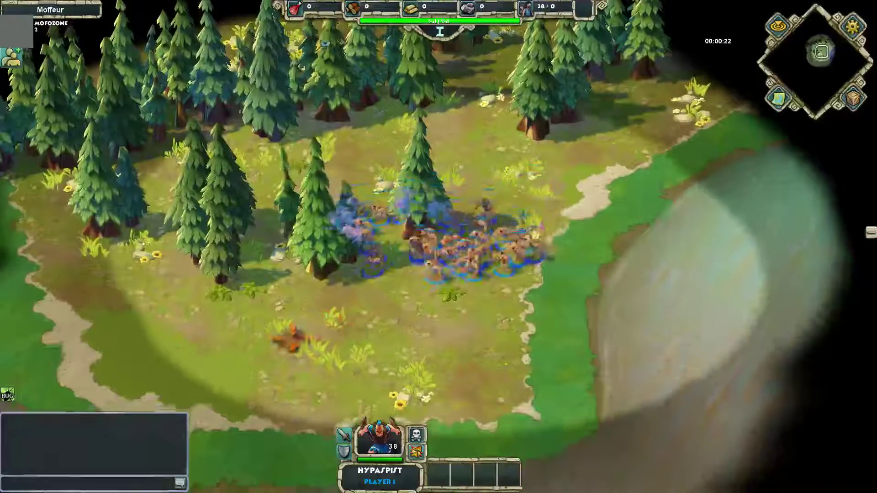
Send the Hypaspist army west across the southern clearing toward the sandy southwestern shore.
right_click(187, 320)
right_click(18, 259)
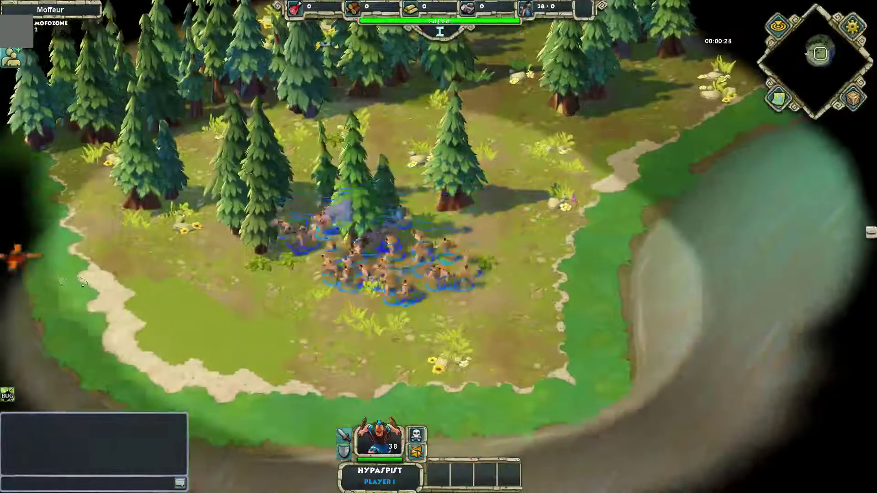
right_click(23, 247)
right_click(27, 270)
right_click(177, 295)
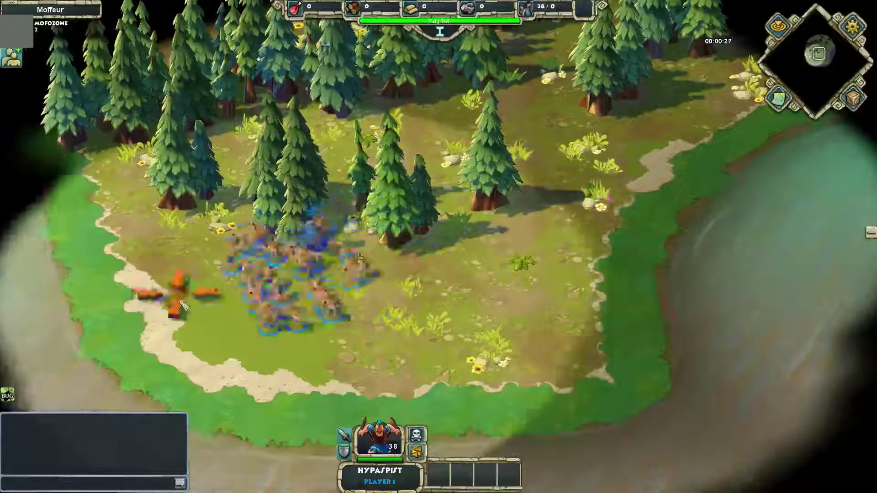
Turn the Hypaspist army around and march it back east across the clearing toward the riverbank.
right_click(381, 297)
right_click(470, 292)
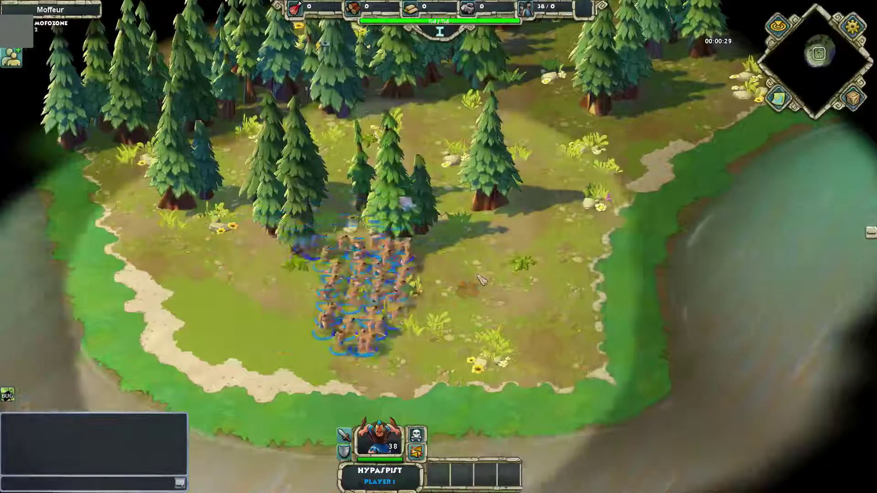
right_click(548, 236)
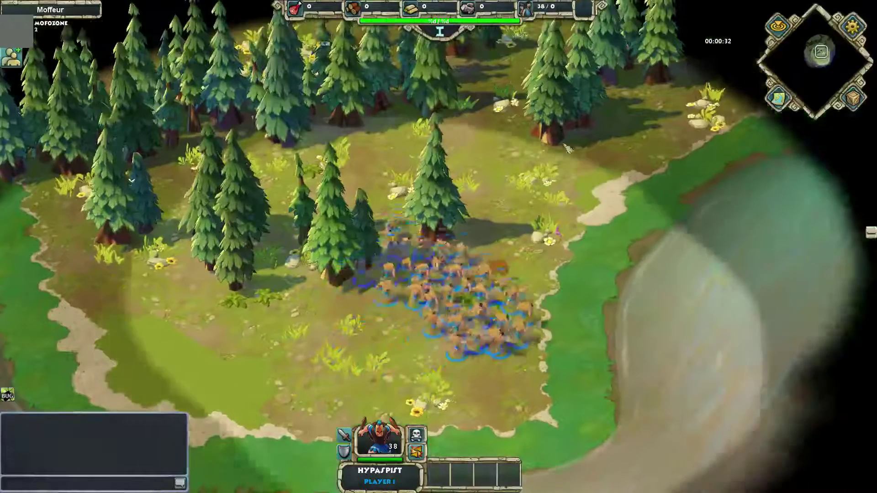
March the Hypaspist army north between the trees and onward to the open grassland in the northeast.
right_click(530, 168)
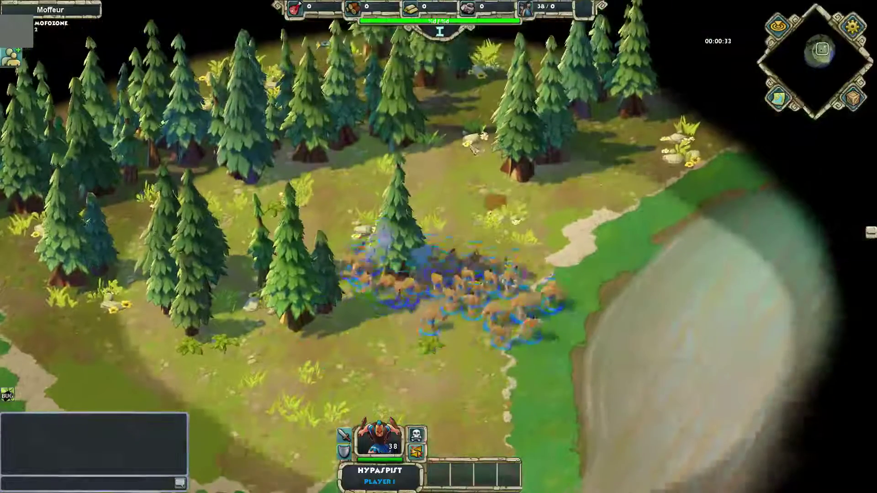
right_click(468, 152)
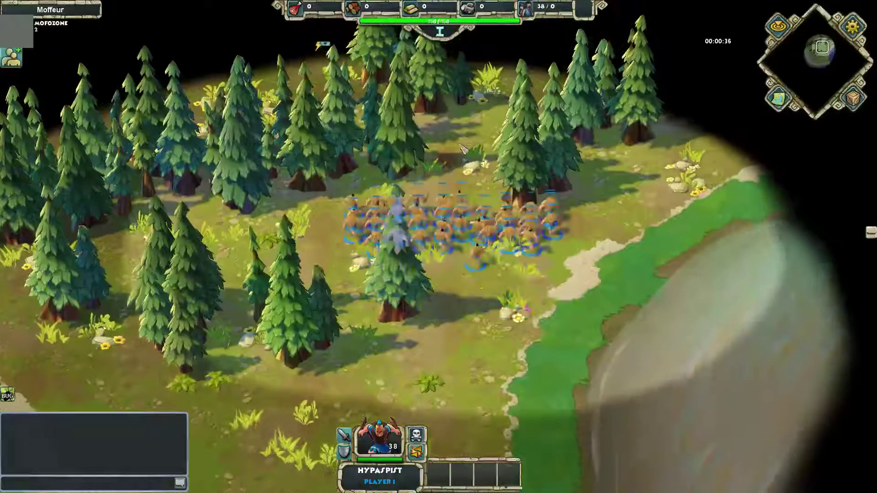
right_click(464, 128)
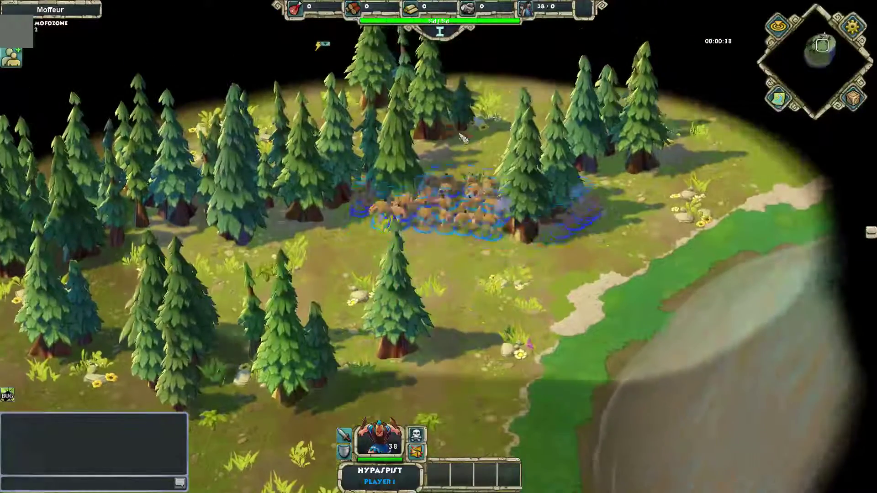
right_click(524, 81)
right_click(577, 79)
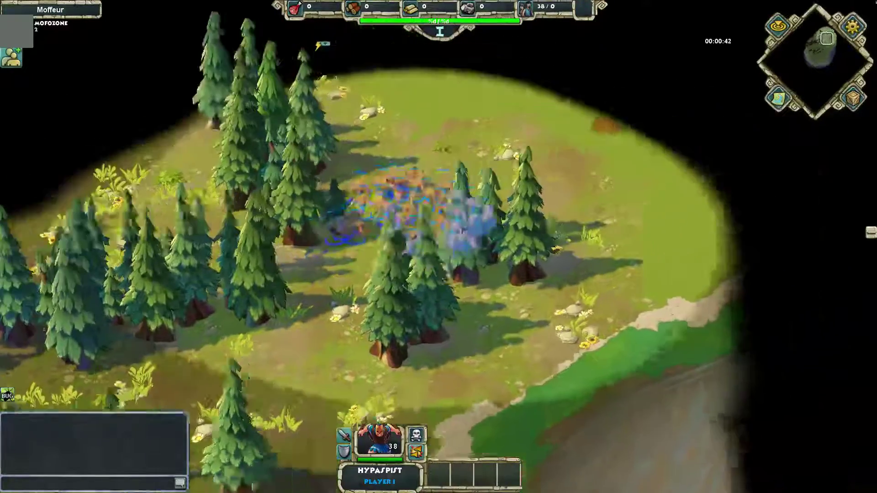
right_click(492, 226)
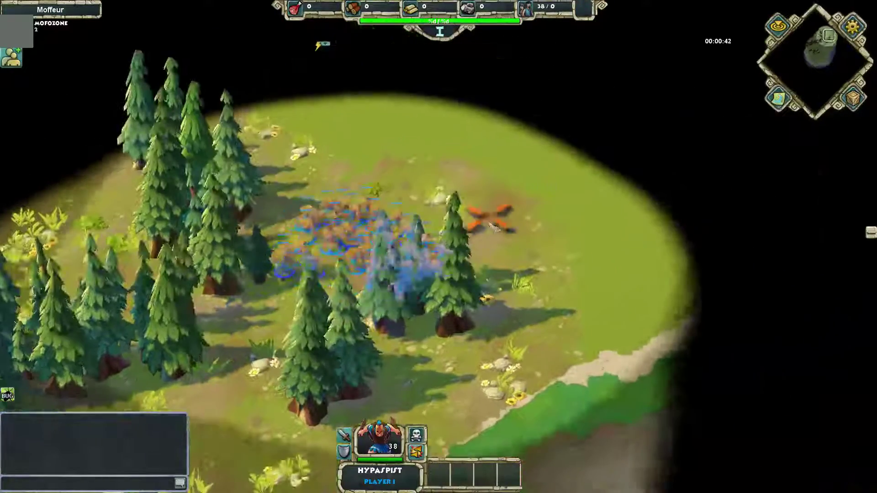